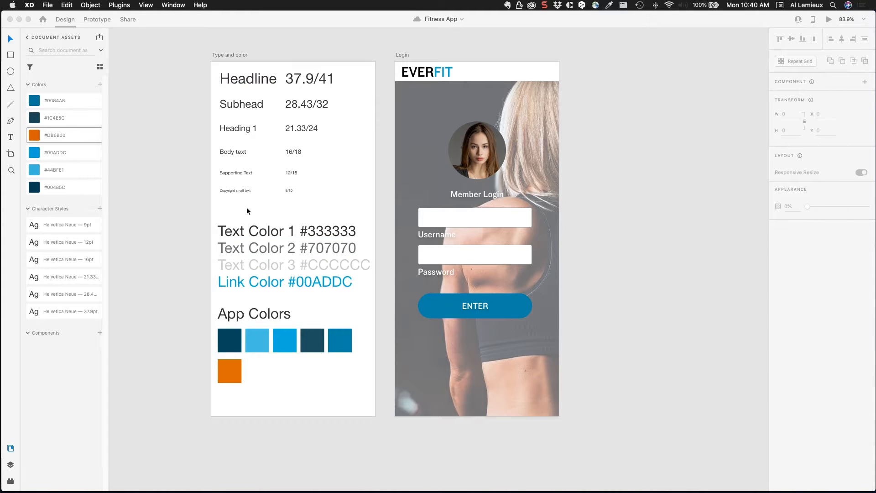
Step: Duplicate the Login artboard beside the original
{"action": "left_click", "coordinate": [492, 141]}
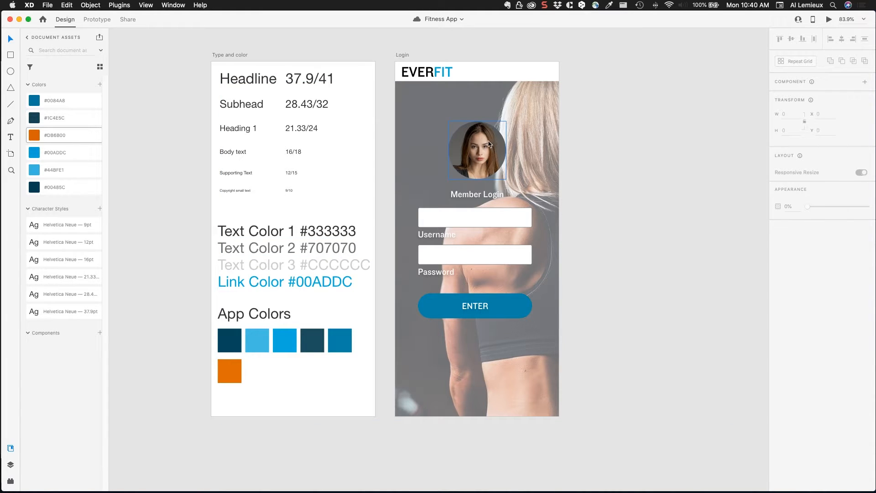
{"action": "left_click_drag", "start_coordinate": [527, 126], "coordinate": [339, 134]}
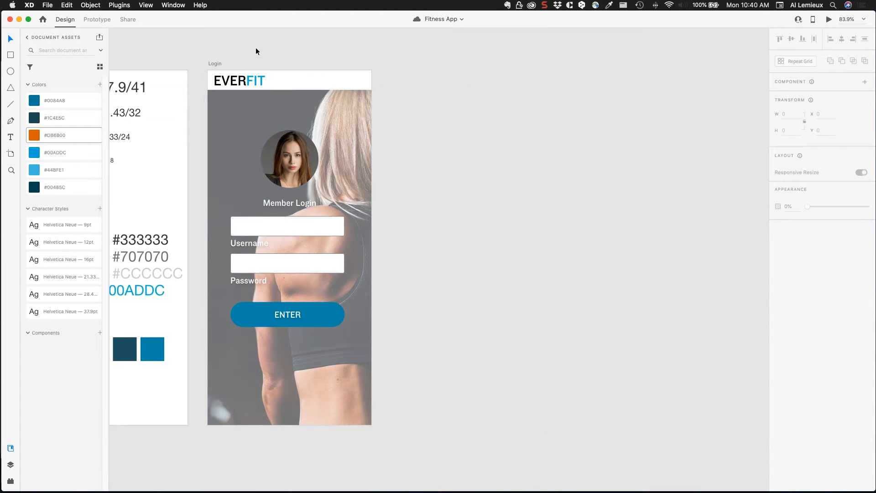
{"action": "left_click", "coordinate": [218, 64]}
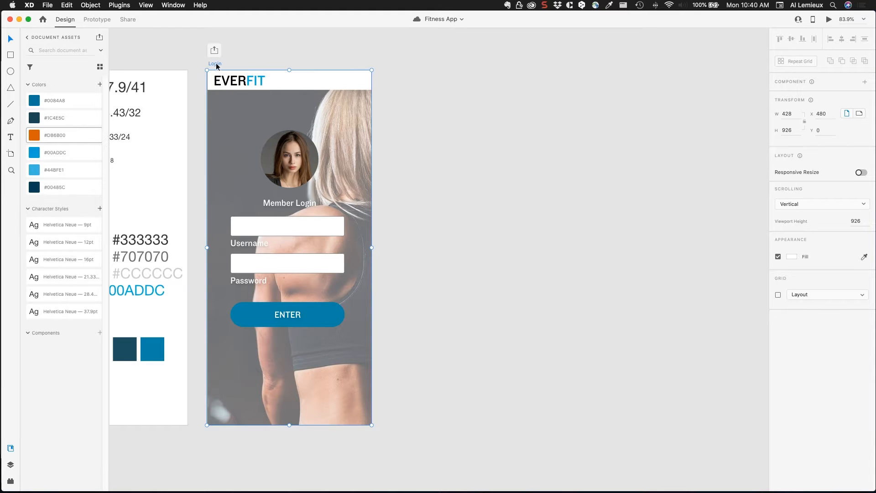
{"action": "left_click_drag", "start_coordinate": [225, 62], "coordinate": [399, 62]}
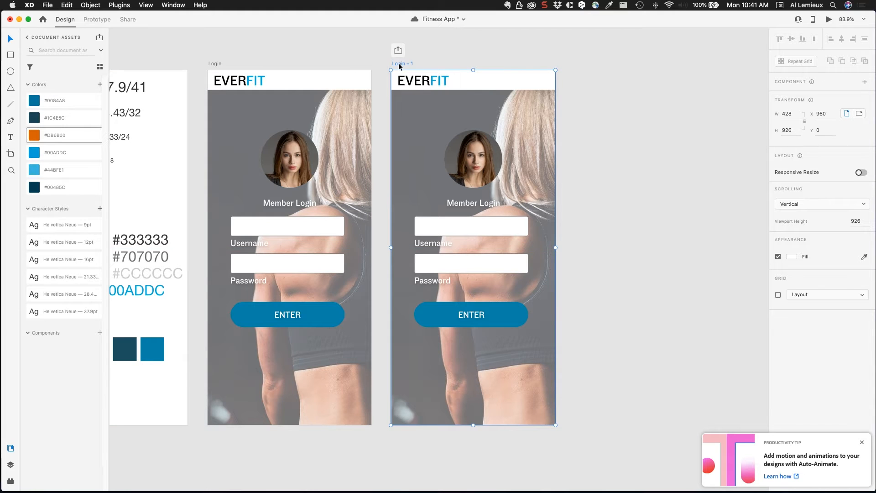
Step: Rename the copy to 'Recent Activity' and select its background photo
{"action": "double_click", "coordinate": [398, 63]}
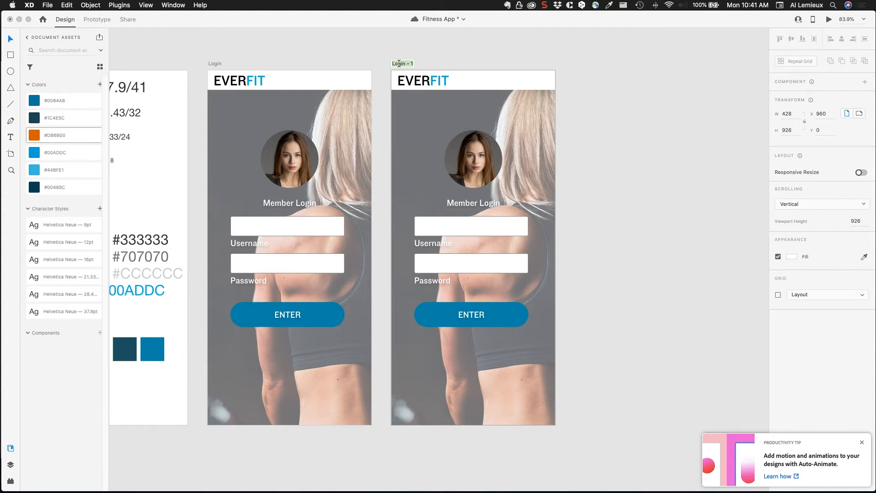
{"action": "type", "text": "Recent Activity"}
{"action": "key", "text": "Return"}
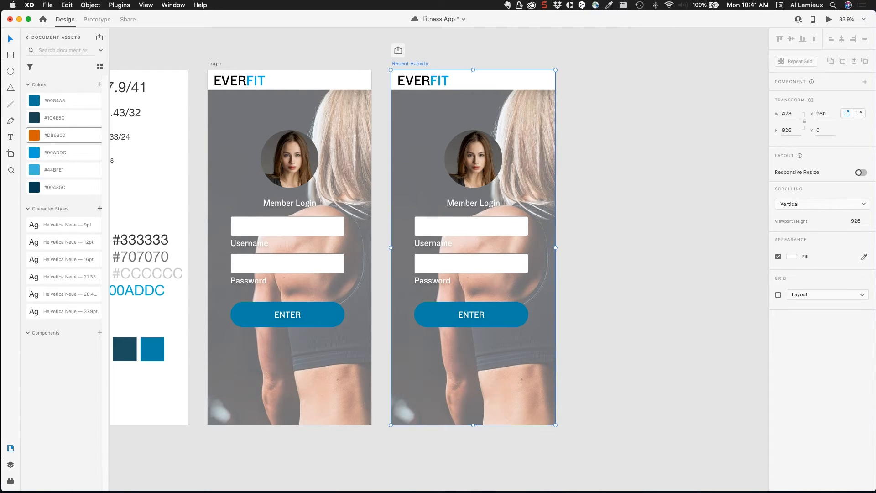
{"action": "left_click", "coordinate": [593, 96]}
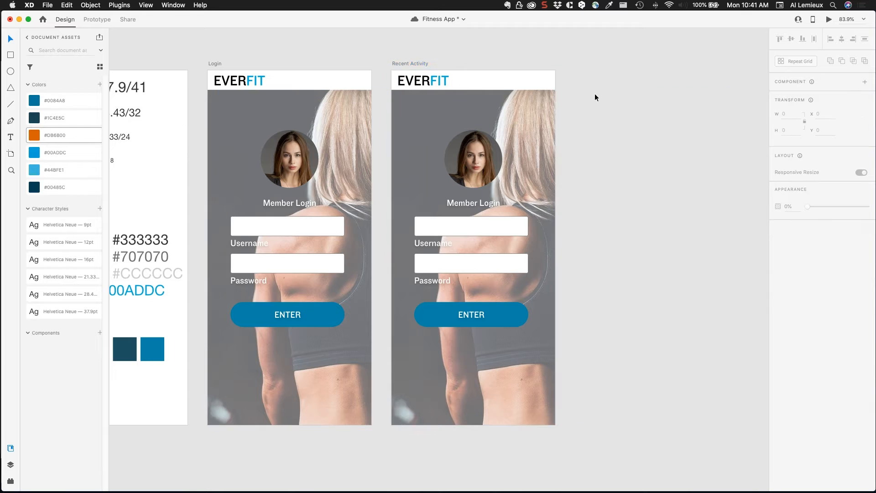
{"action": "left_click", "coordinate": [535, 128]}
Step: Delete the background photo and the avatar, labels, fields and ENTER button
{"action": "key", "text": "Delete"}
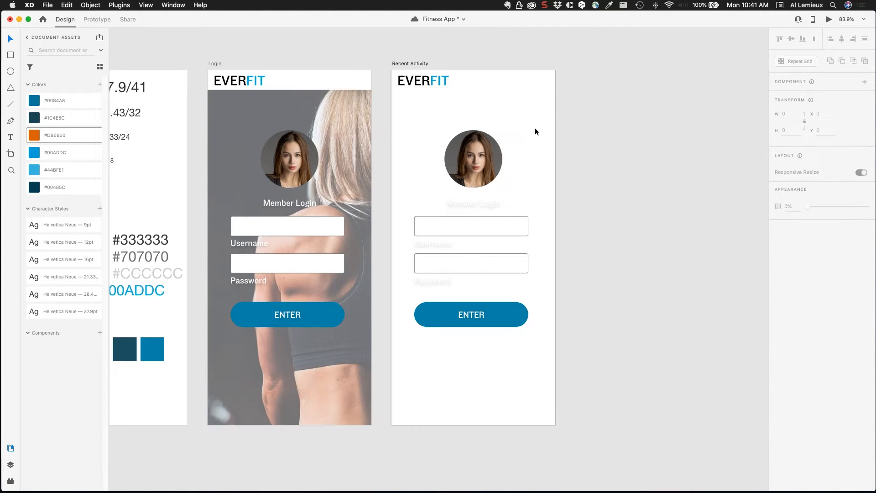
{"action": "left_click_drag", "start_coordinate": [401, 148], "coordinate": [549, 344]}
{"action": "key", "text": "Delete"}
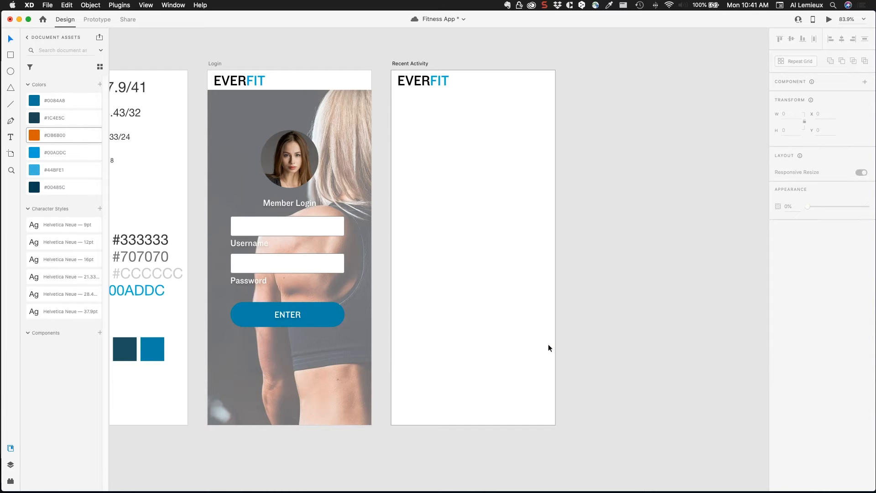
Step: Select the EVERFIT header bar, its text and its background rectangle
{"action": "left_click", "coordinate": [470, 84]}
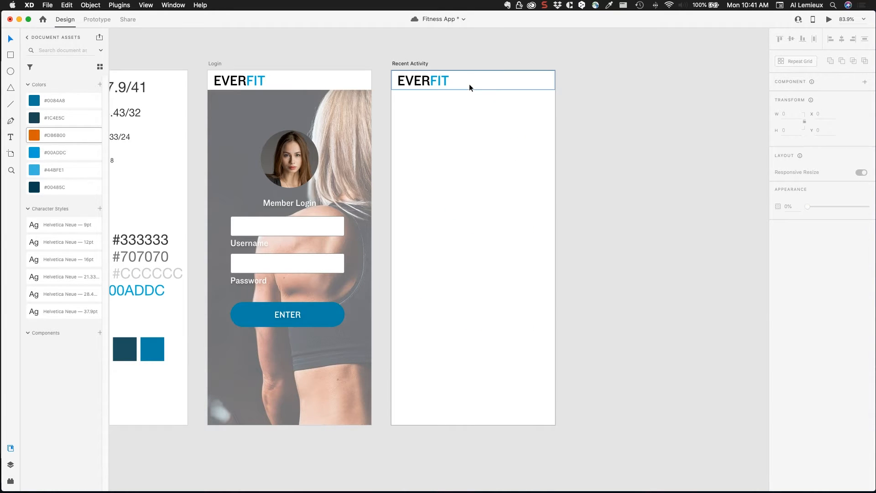
{"action": "double_click", "coordinate": [440, 84]}
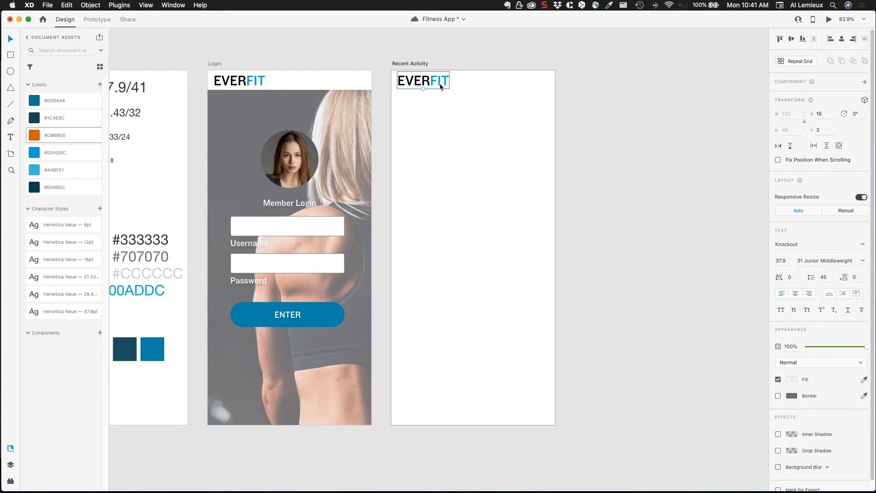
{"action": "left_click", "coordinate": [489, 86]}
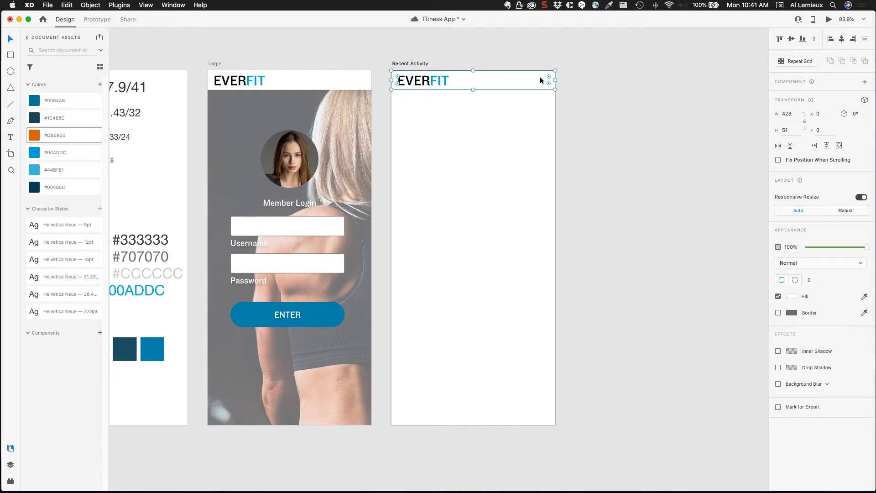
Step: Copy the Login avatar onto Recent Activity's header and shrink it to 38×38
{"action": "left_click", "coordinate": [300, 173]}
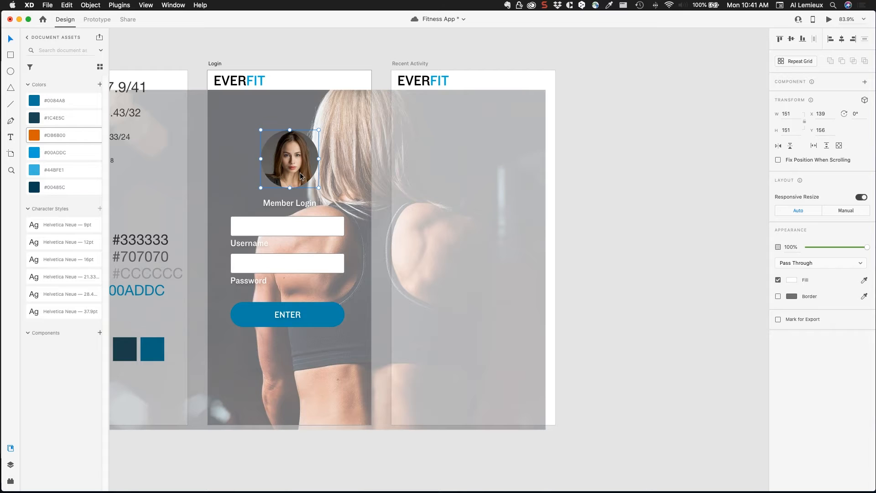
{"action": "left_click_drag", "start_coordinate": [301, 172], "coordinate": [521, 99]}
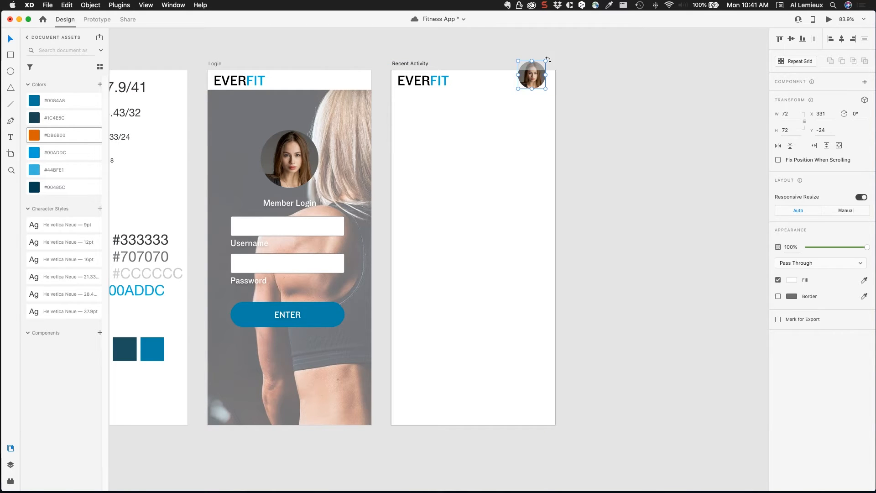
{"action": "left_click_drag", "start_coordinate": [543, 65], "coordinate": [538, 74]}
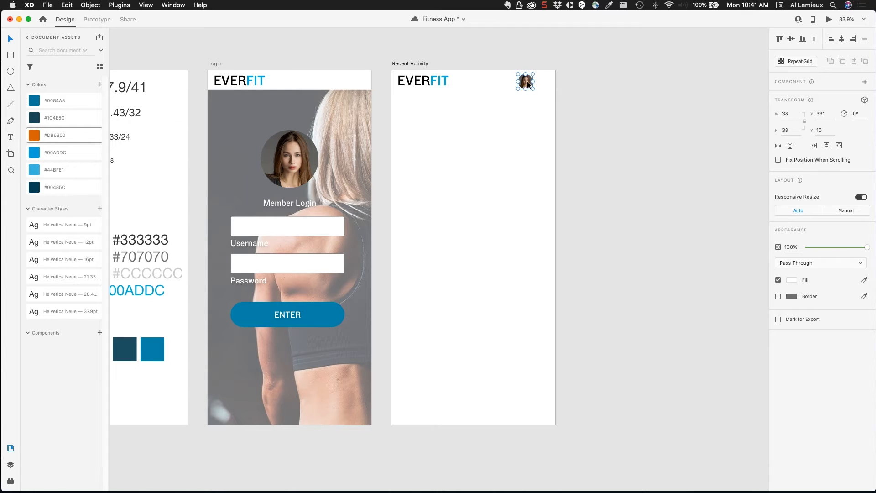
Step: Centre the avatar vertically in the header and move it to X 379, Y 7
{"action": "left_click", "coordinate": [502, 84], "text": "shift"}
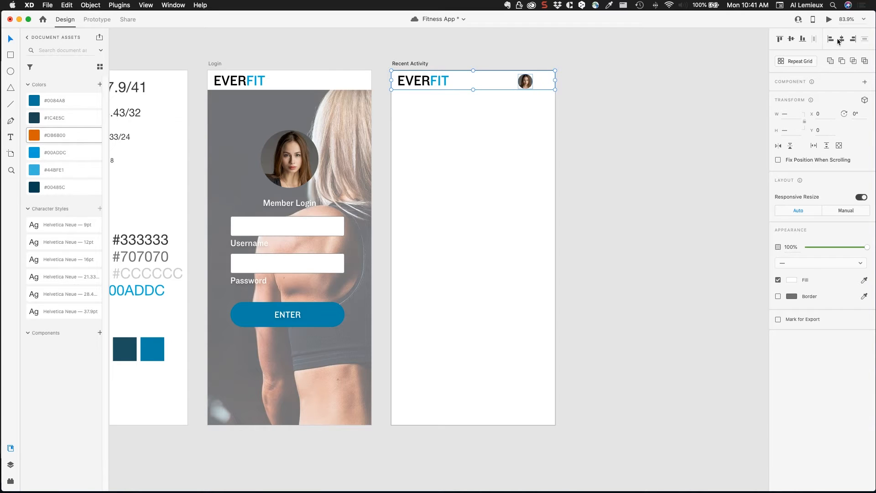
{"action": "left_click", "coordinate": [792, 39]}
{"action": "left_click", "coordinate": [617, 105]}
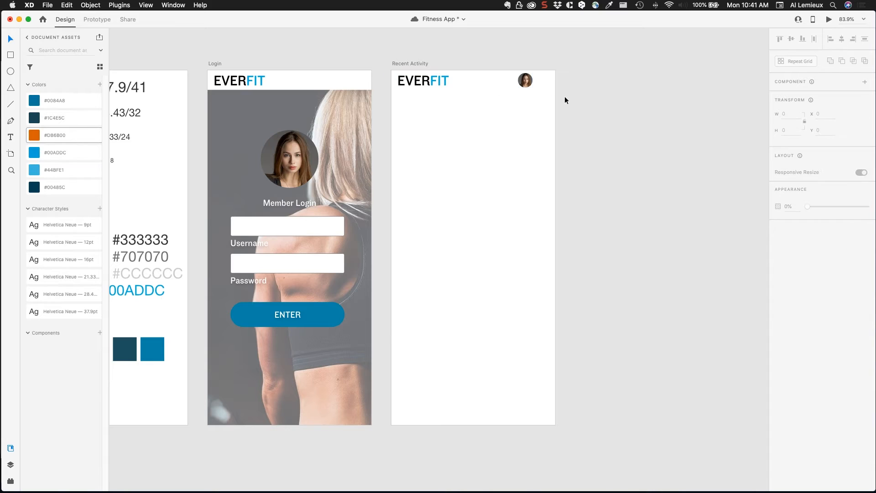
{"action": "left_click", "coordinate": [530, 82]}
{"action": "left_click_drag", "start_coordinate": [533, 82], "coordinate": [546, 82]}
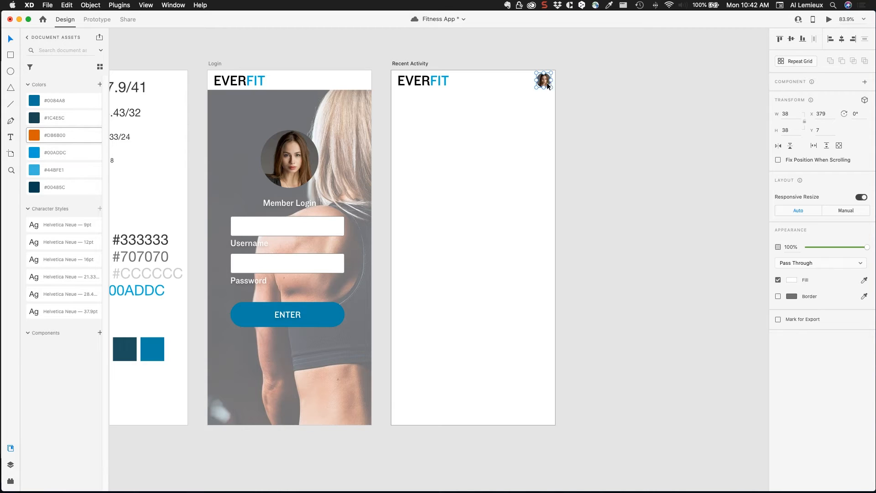
{"action": "left_click", "coordinate": [612, 91]}
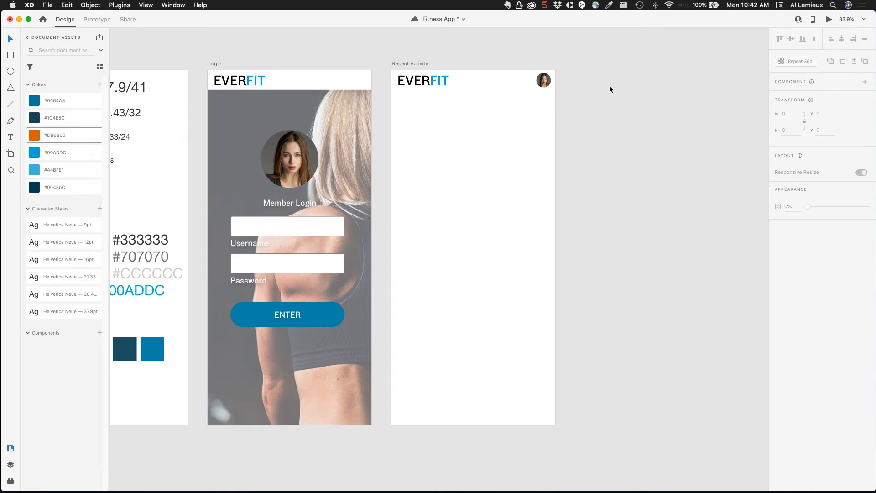
Step: Turn the EVERFIT logo and avatar into a component named 'Header bar'
{"action": "left_click", "coordinate": [405, 83]}
{"action": "left_click", "coordinate": [543, 79], "text": "shift"}
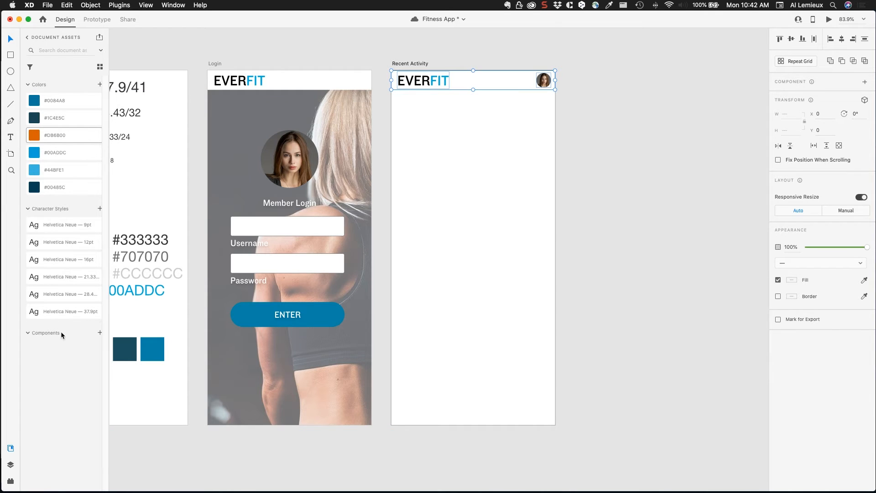
{"action": "left_click", "coordinate": [100, 333]}
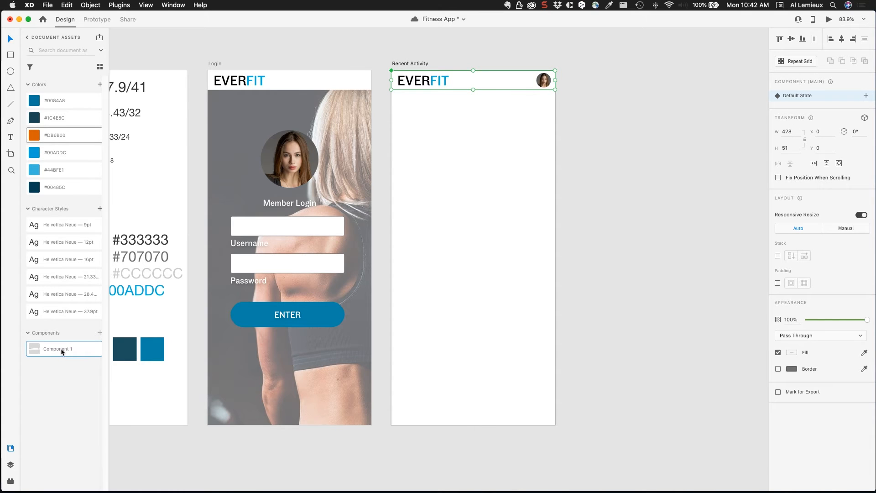
{"action": "double_click", "coordinate": [56, 350]}
{"action": "type", "text": "Header bar"}
{"action": "left_click", "coordinate": [623, 162]}
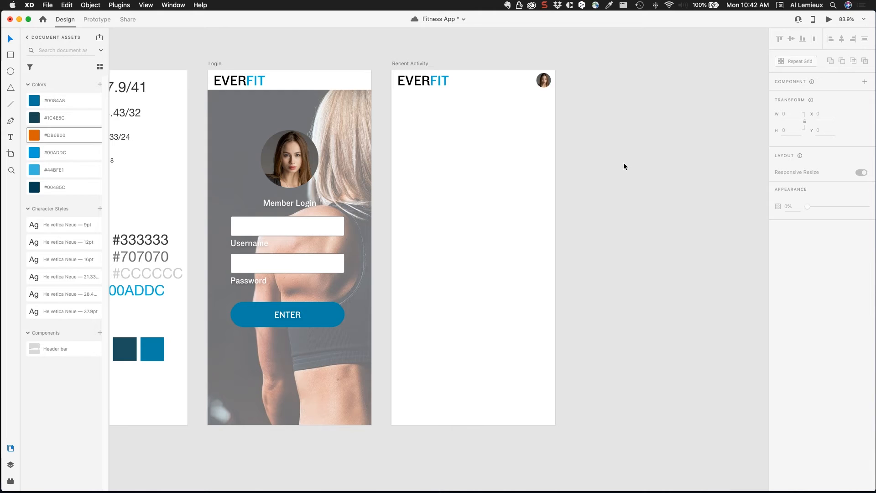
Step: Option-drag the Recent Activity artboard to the right, creating 'Recent Activity – 1'
{"action": "left_click_drag", "start_coordinate": [611, 137], "coordinate": [418, 161]}
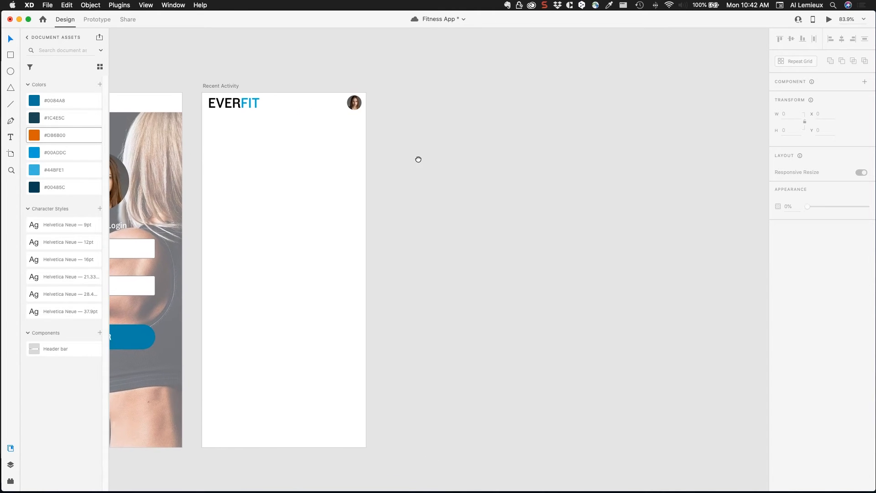
{"action": "left_click", "coordinate": [230, 87]}
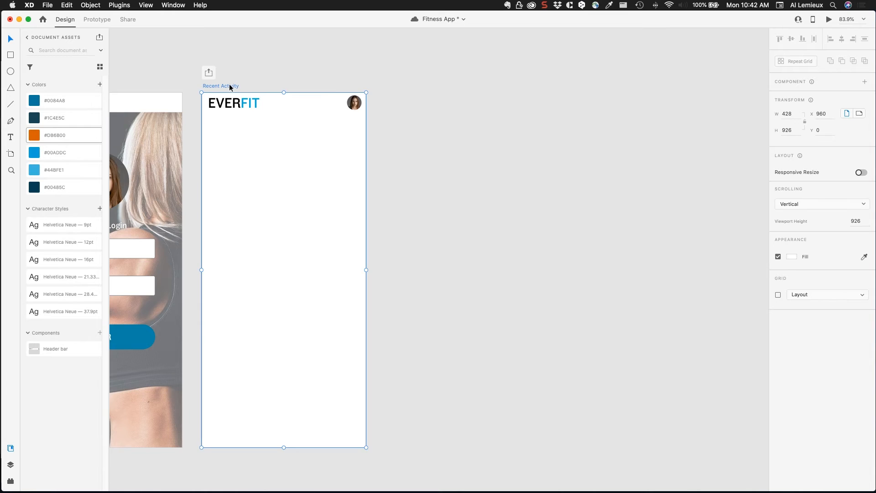
{"action": "left_click_drag", "start_coordinate": [229, 85], "coordinate": [413, 87]}
{"action": "left_click", "coordinate": [637, 112]}
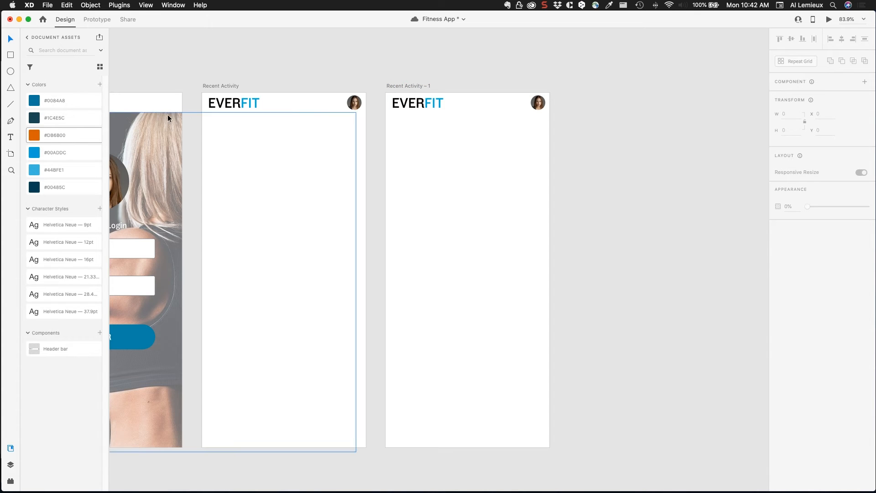
{"action": "left_click", "coordinate": [233, 106]}
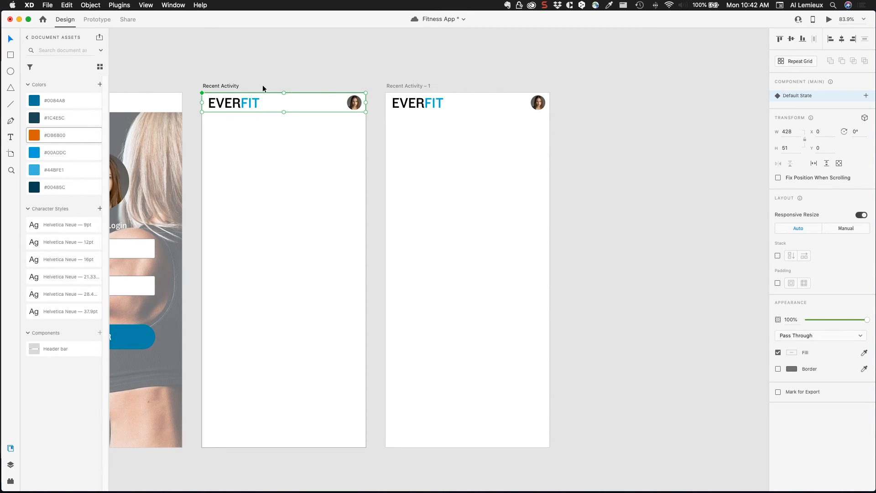
Step: Nudge the EVERFIT text inside the Header bar component right, then back left
{"action": "double_click", "coordinate": [224, 105]}
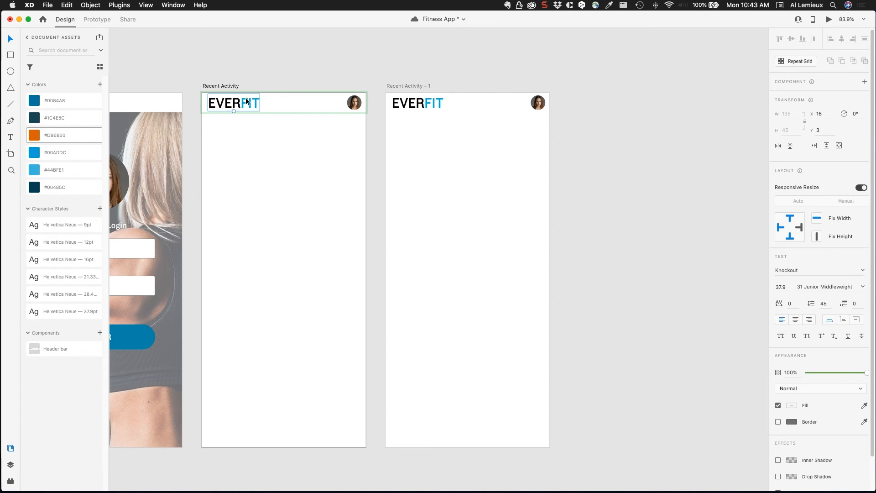
{"action": "key", "text": "Right"}
{"action": "key", "text": "Right"}
{"action": "key", "text": "Right"}
{"action": "key", "text": "Right"}
{"action": "key", "text": "Right"}
{"action": "key", "text": "Right"}
{"action": "key", "text": "Right"}
{"action": "key", "text": "Right"}
{"action": "key", "text": "Right"}
{"action": "key", "text": "Right"}
{"action": "key", "text": "Right"}
{"action": "key", "text": "Right"}
{"action": "key", "text": "Right"}
{"action": "key", "text": "Left"}
{"action": "key", "text": "Left"}
{"action": "key", "text": "Left"}
{"action": "key", "text": "Left"}
{"action": "key", "text": "Left"}
{"action": "key", "text": "Left"}
{"action": "key", "text": "Left"}
{"action": "key", "text": "Left"}
{"action": "key", "text": "Left"}
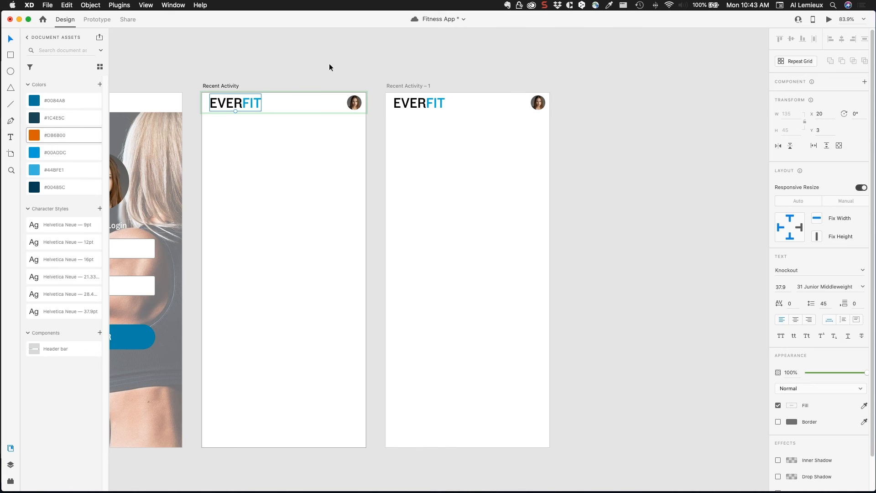
{"action": "left_click", "coordinate": [277, 104]}
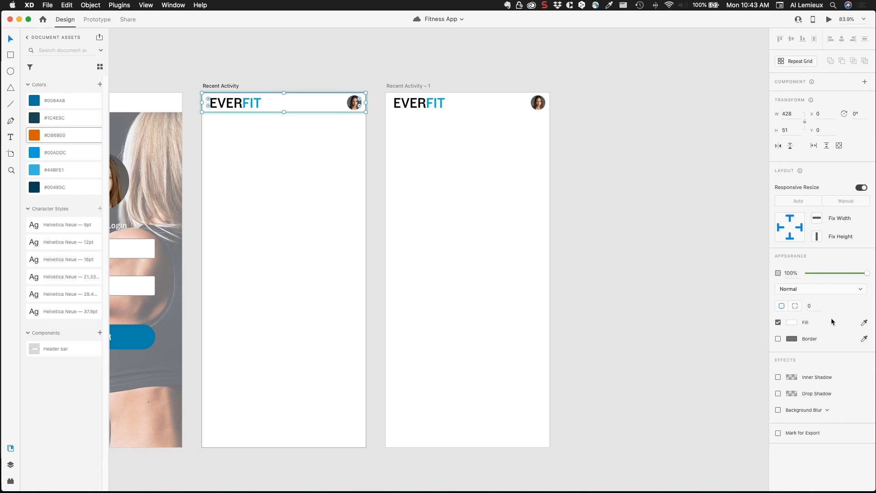
{"action": "left_click", "coordinate": [790, 322]}
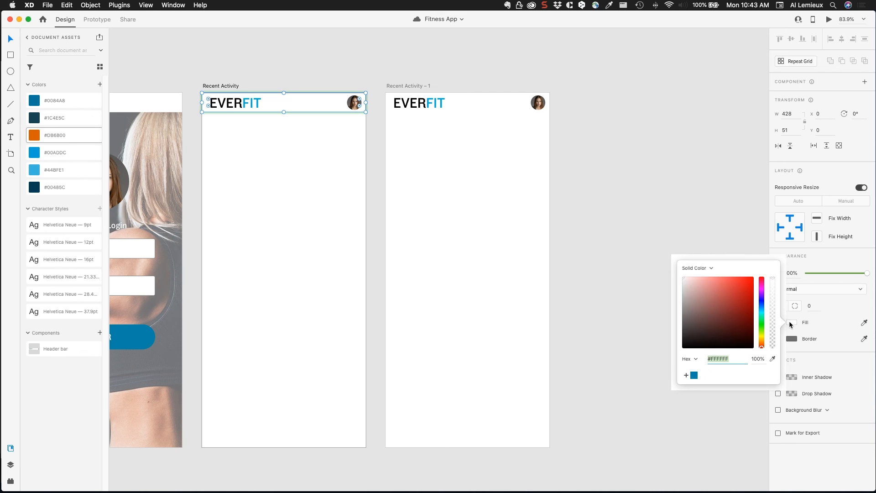
{"action": "left_click", "coordinate": [864, 324]}
{"action": "left_click", "coordinate": [845, 323]}
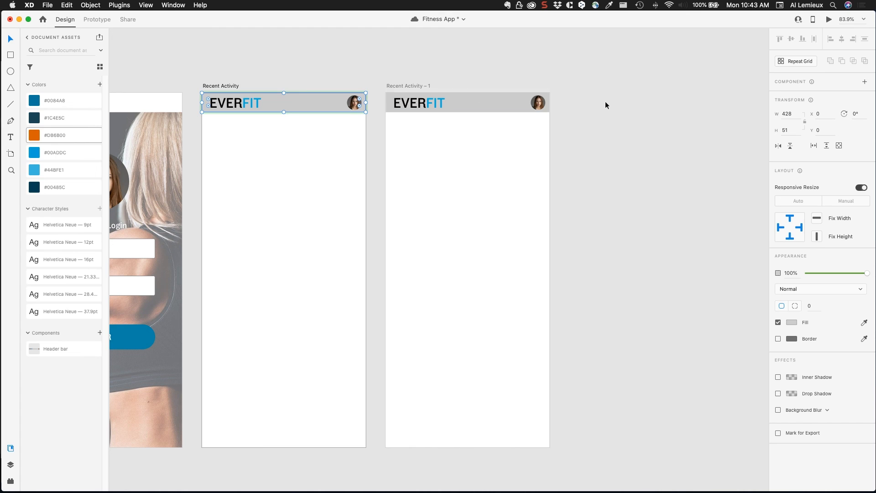
{"action": "key", "text": "super+z"}
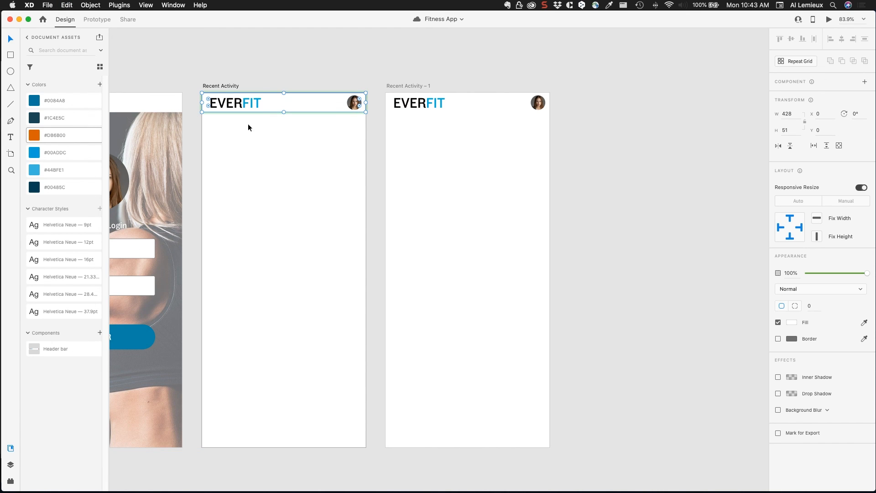
{"action": "left_click", "coordinate": [245, 78]}
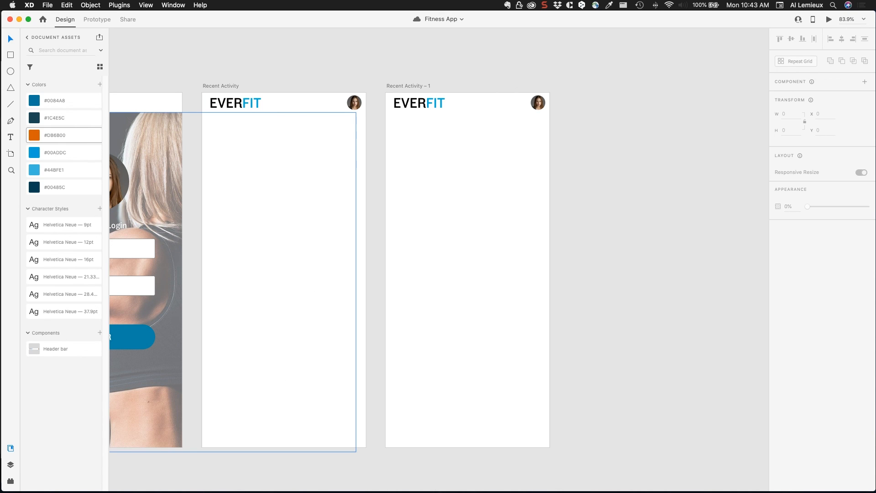
Step: Delete the Recent Activity – 1 artboard
{"action": "left_click", "coordinate": [413, 86]}
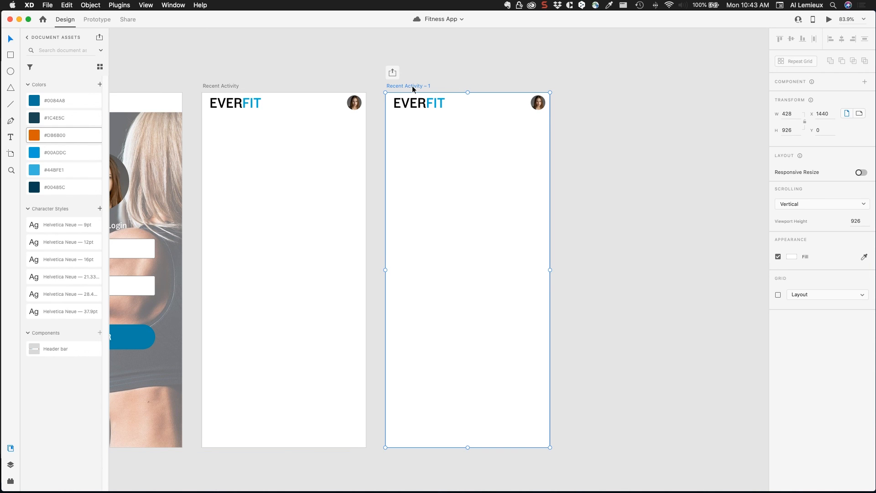
{"action": "key", "text": "Delete"}
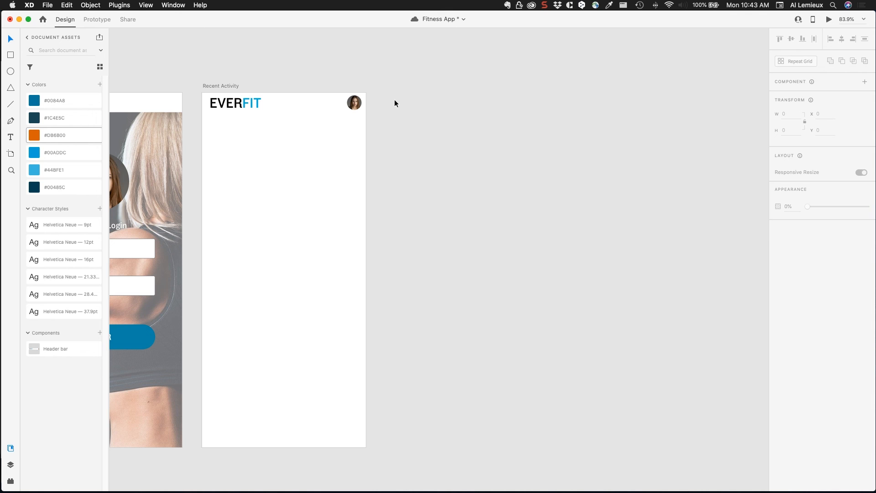